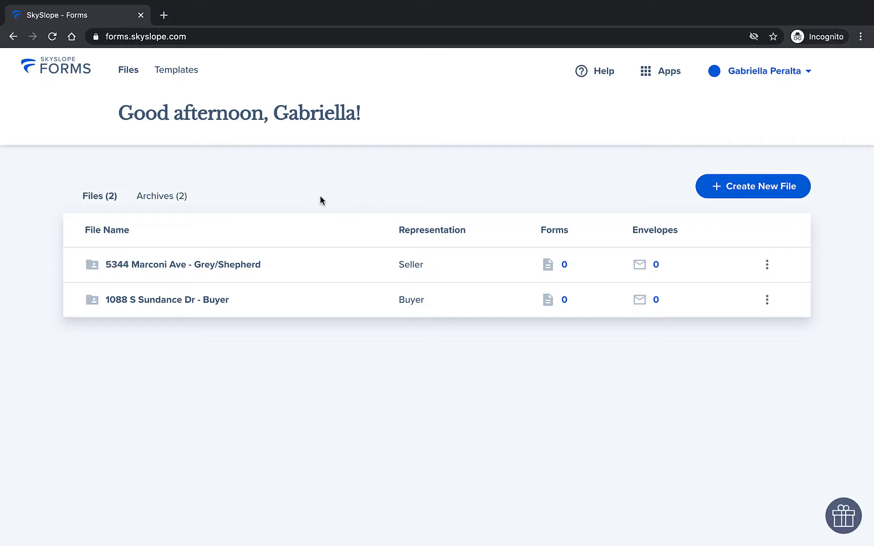
pyautogui.click(277, 266)
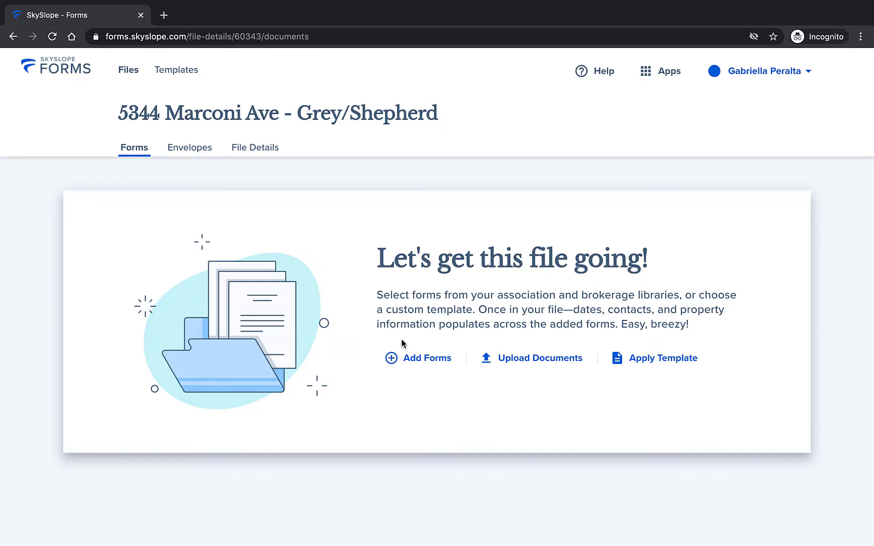
pyautogui.click(421, 358)
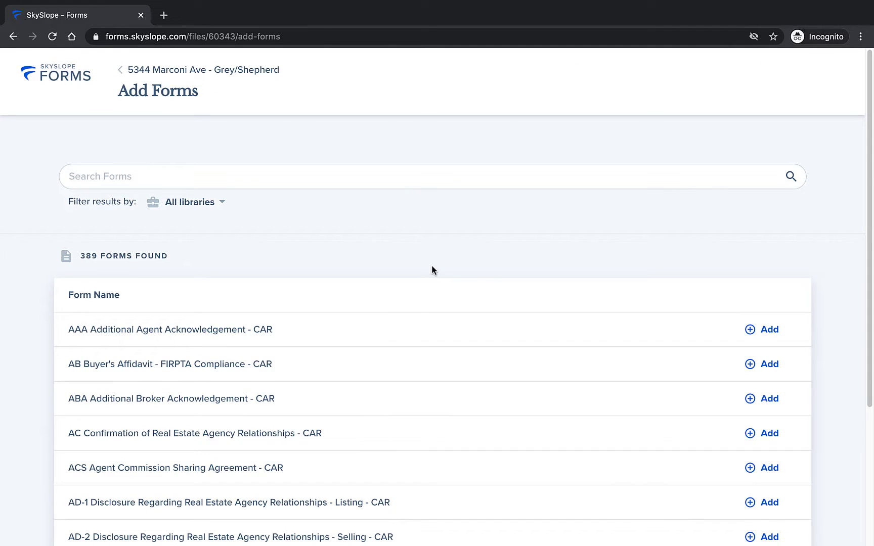
pyautogui.click(392, 182)
pyautogui.write('s')
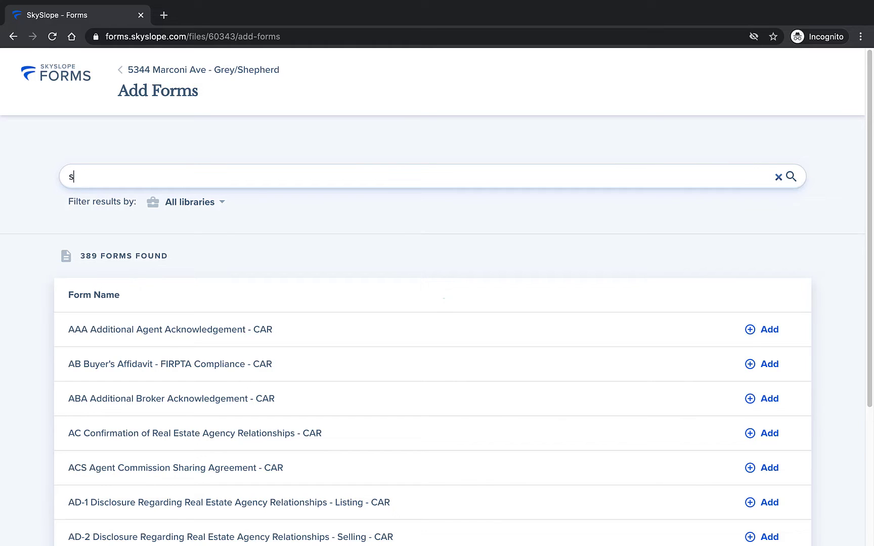
pyautogui.write('eller prop')
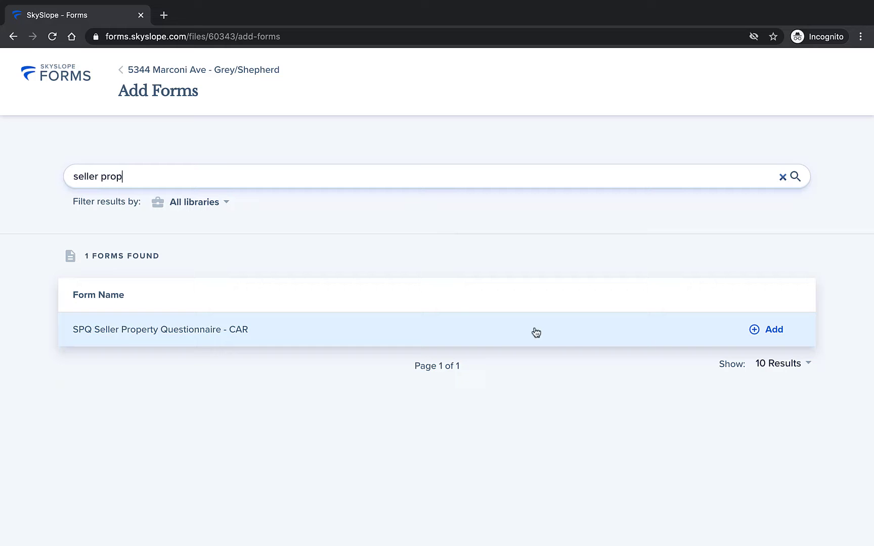
pyautogui.click(761, 335)
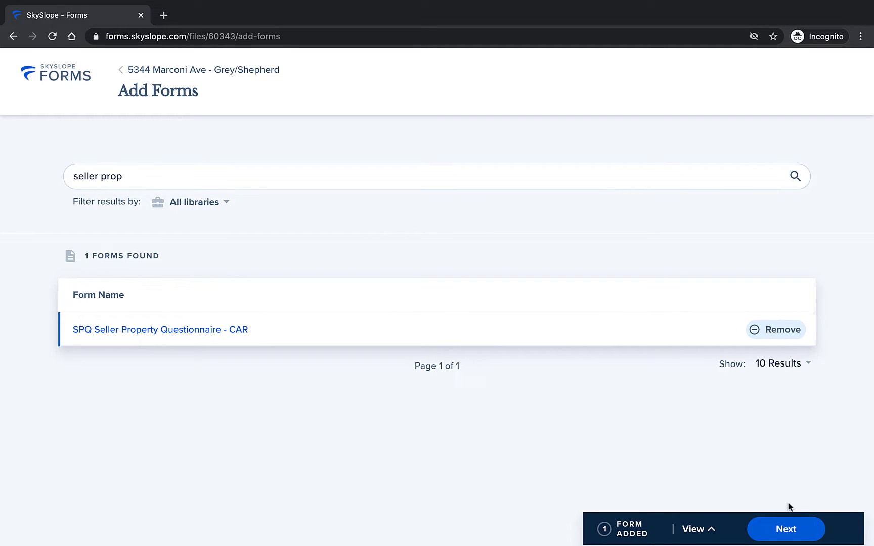
pyautogui.click(791, 529)
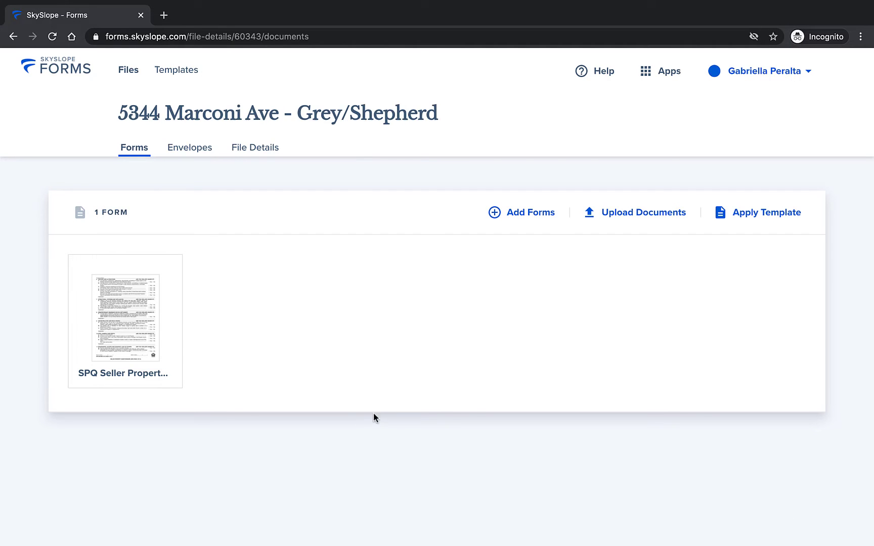
# Open the SPQ form and scroll through its four pages to the seller signature lines.
pyautogui.click(150, 327)
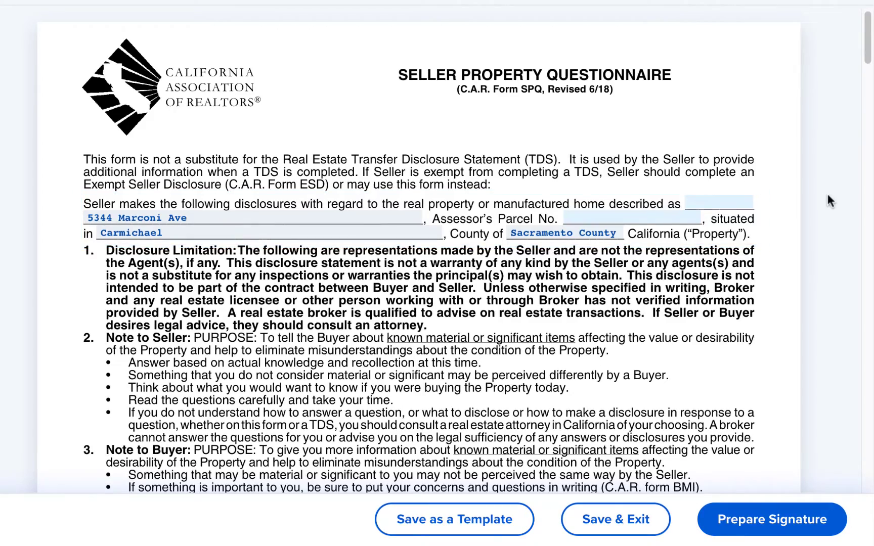
pyautogui.scroll(-1, 828, 195)
pyautogui.scroll(-6, 827, 196)
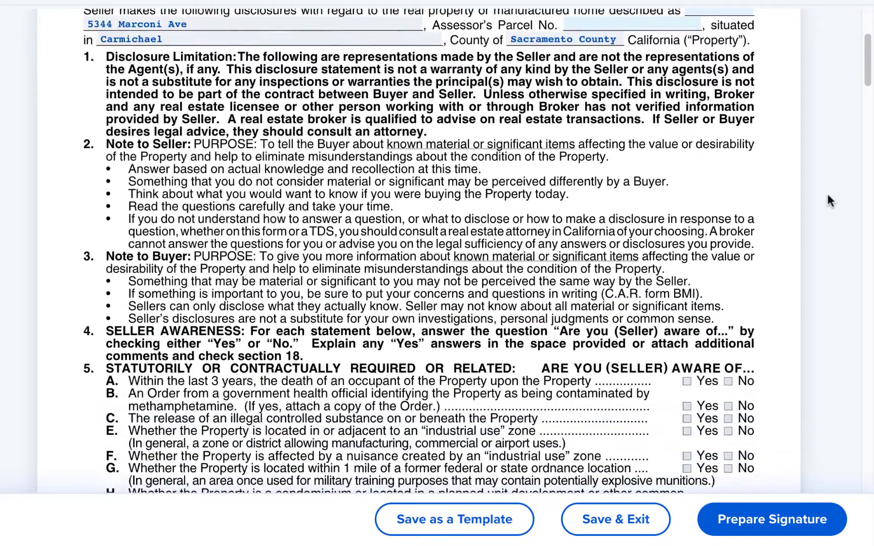
pyautogui.scroll(-2, 826, 191)
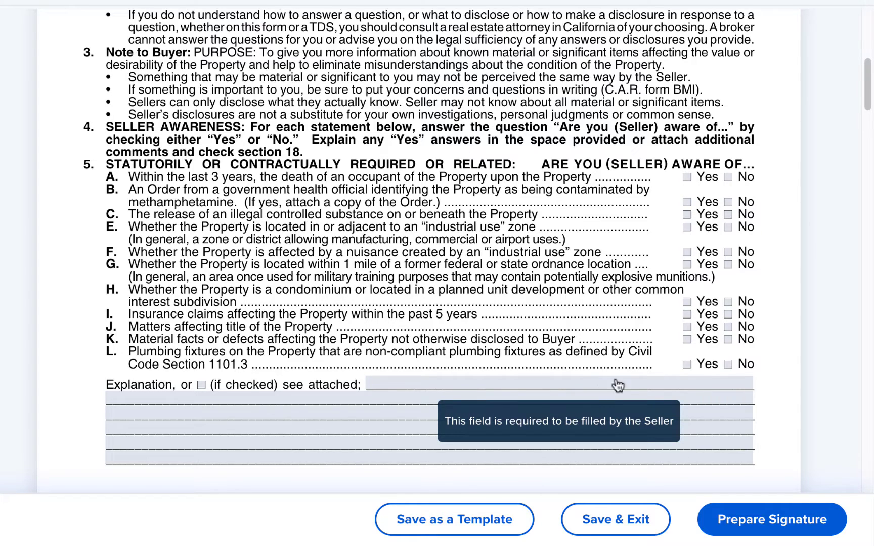
pyautogui.moveTo(866, 79); pyautogui.dragTo(862, 456)
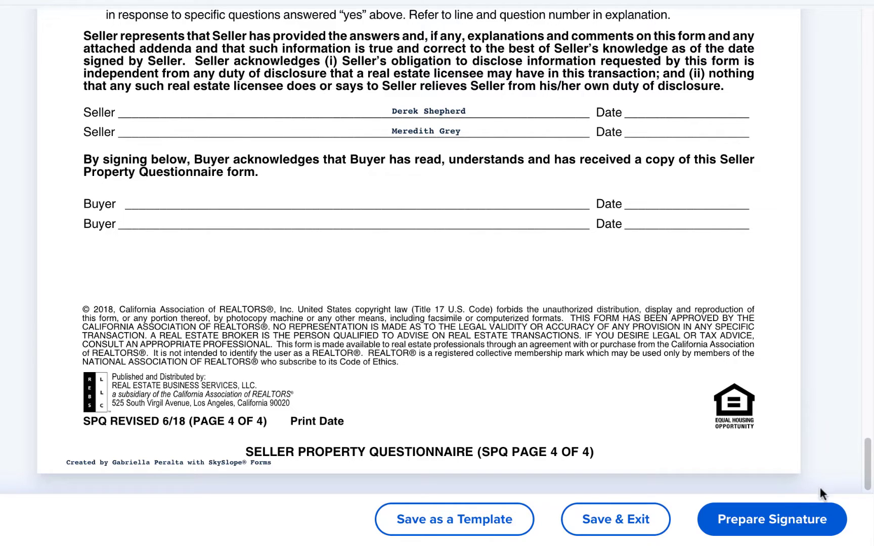
# Create the DigiSign envelope, check item A's linked Yes/No checkboxes, and scroll to page 4.
pyautogui.click(819, 524)
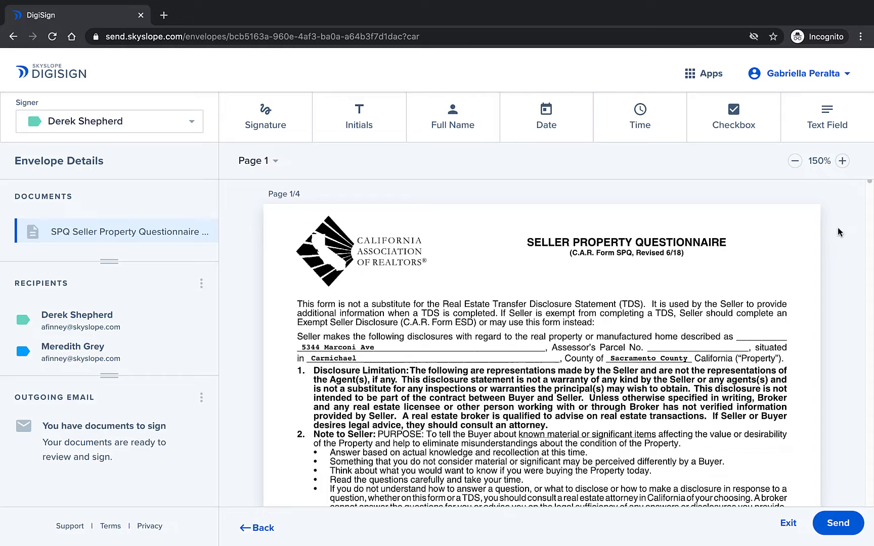
pyautogui.scroll(-1, 837, 235)
pyautogui.scroll(-5, 837, 236)
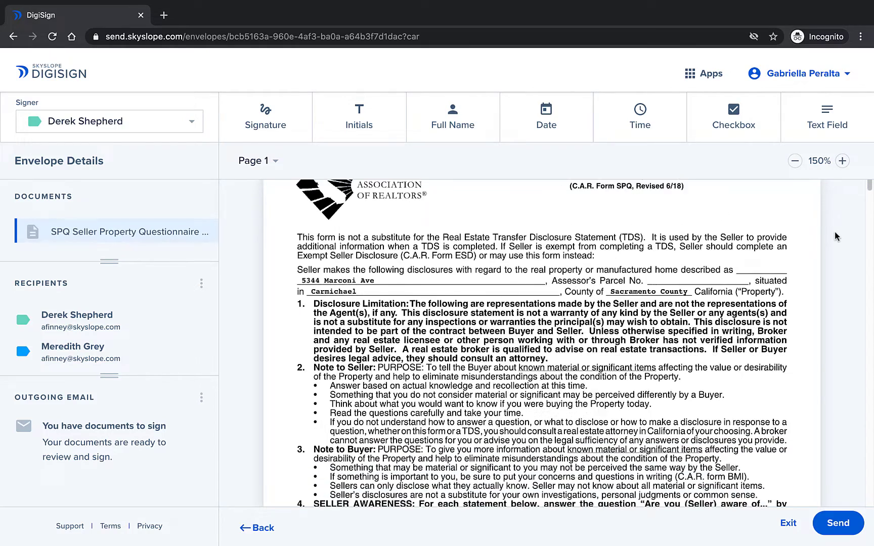
pyautogui.scroll(-3, 837, 236)
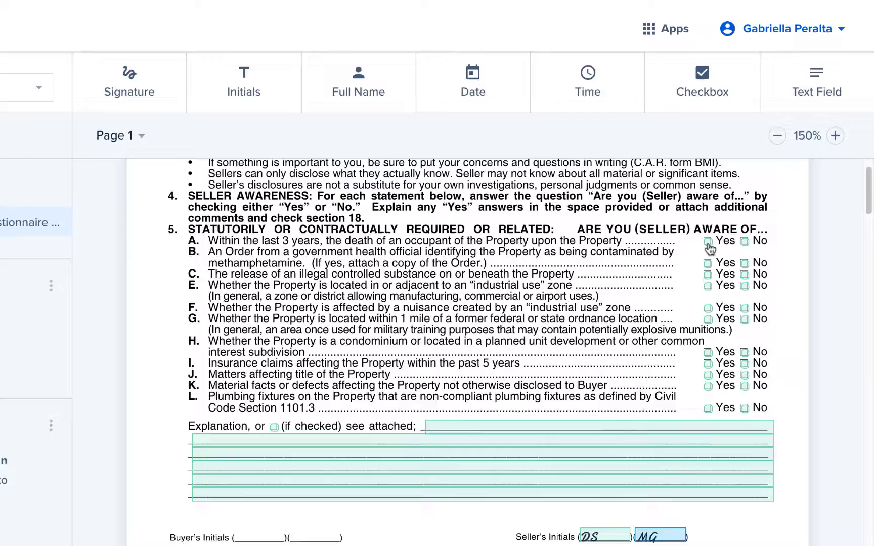
pyautogui.click(738, 249)
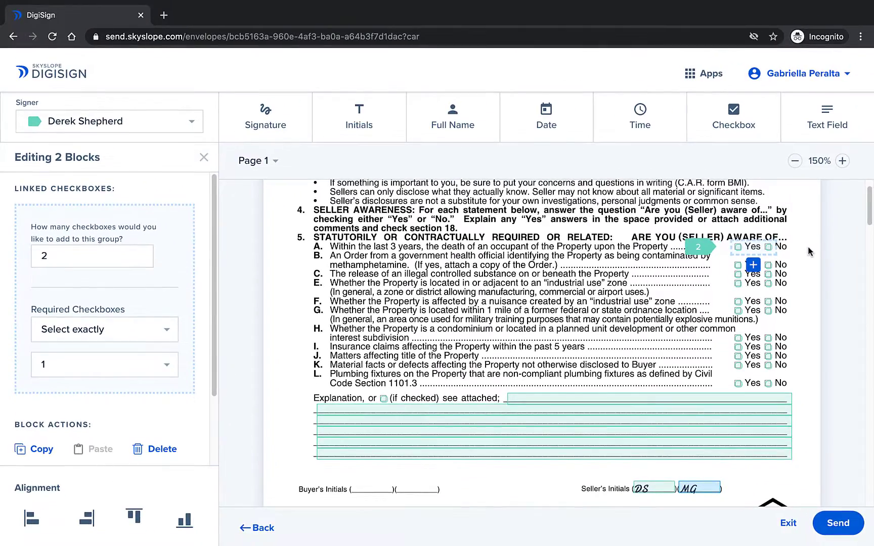
pyautogui.click(808, 248)
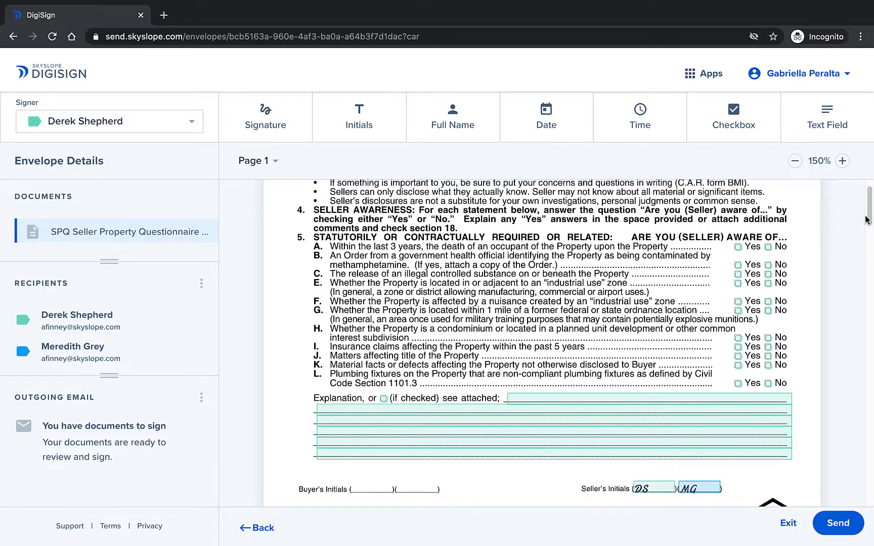
pyautogui.moveTo(871, 208); pyautogui.dragTo(866, 455)
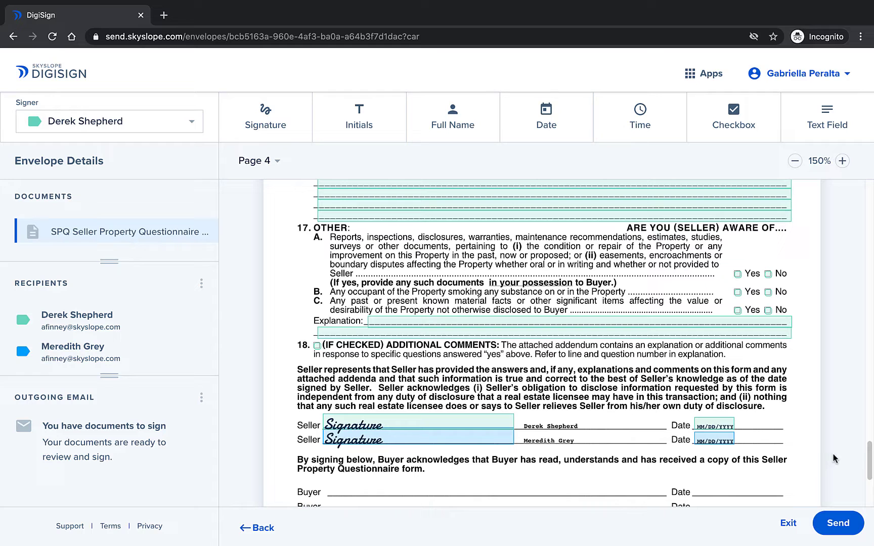
# Replace the default email with subject 'SPQ' and message 'Let me know if you have any questions!', then send.
pyautogui.click(834, 523)
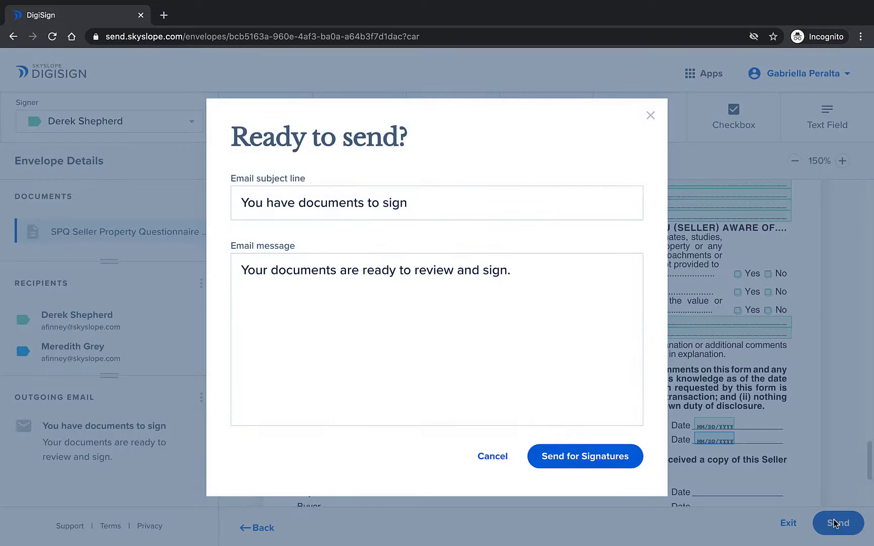
pyautogui.tripleClick(420, 209)
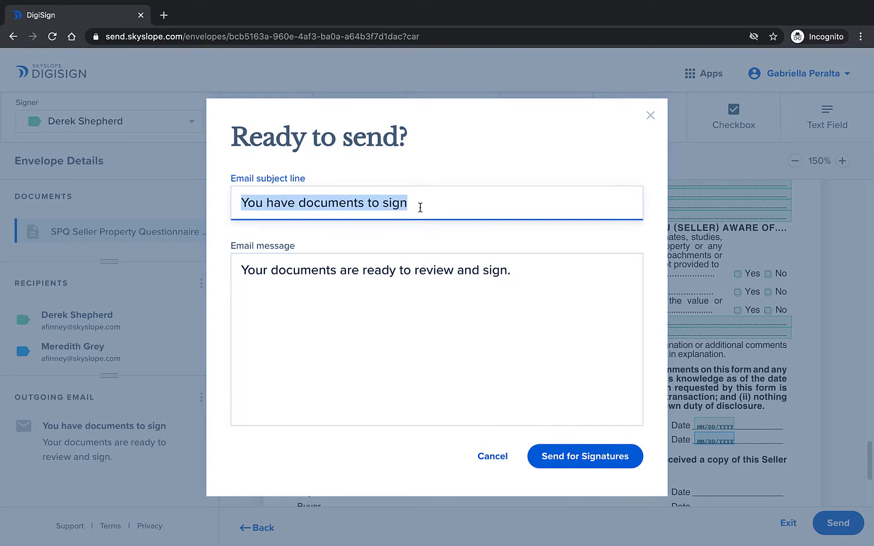
pyautogui.write('SPQ')
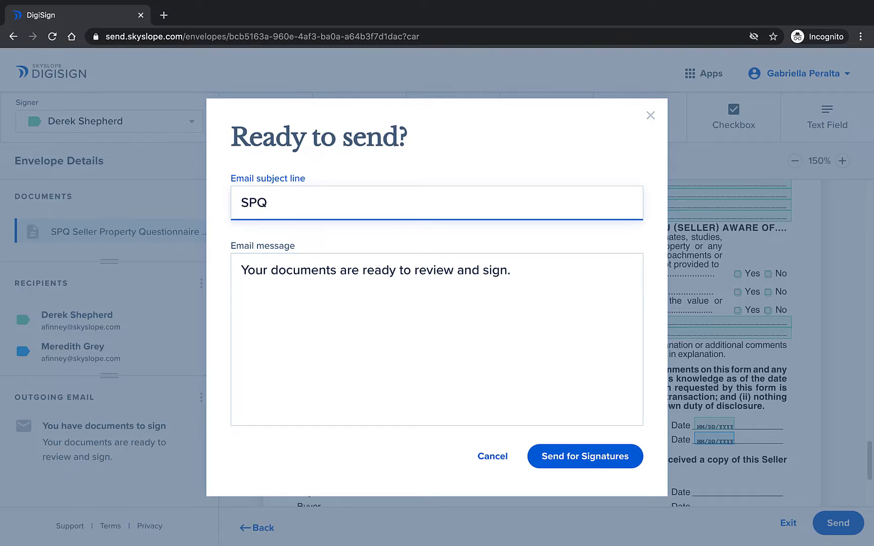
pyautogui.moveTo(522, 268); pyautogui.dragTo(215, 268)
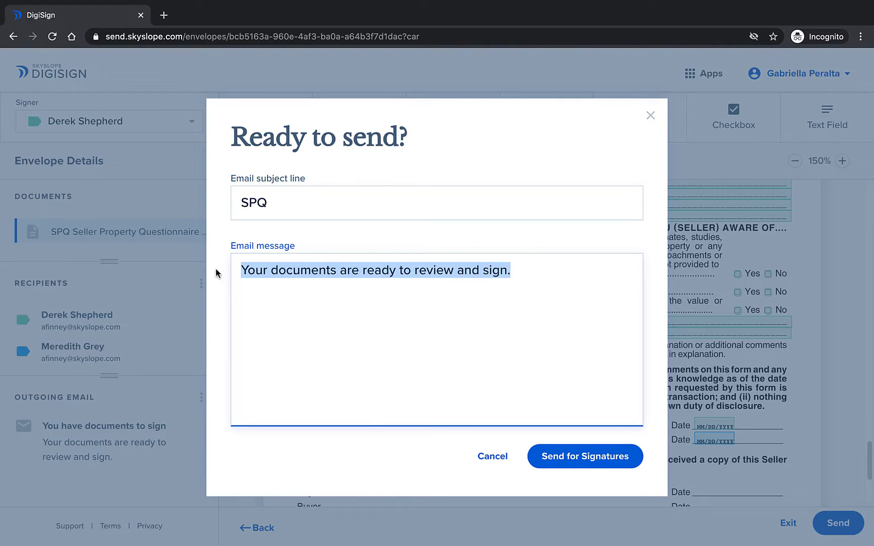
pyautogui.write('Let me know if you have any questions!')
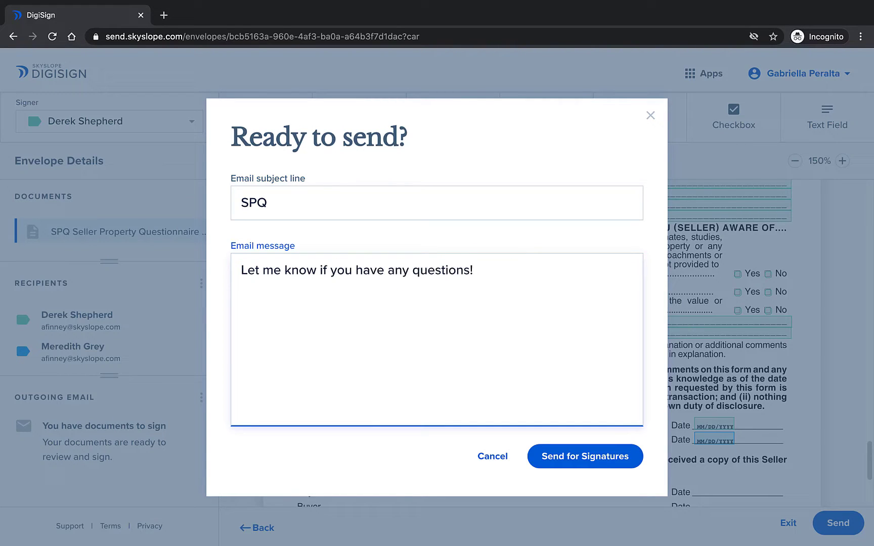
pyautogui.click(568, 454)
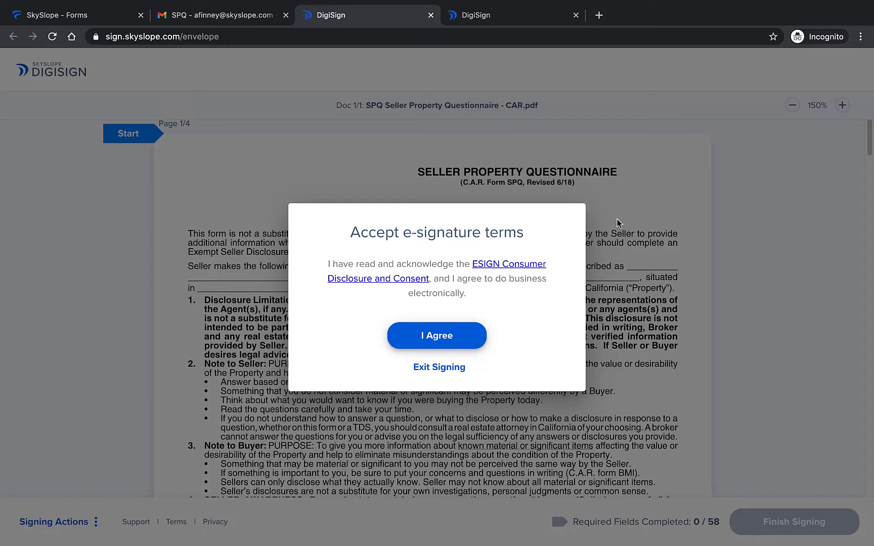
# Accept the e-signature terms, jump to the first required field, and zoom to 175%.
pyautogui.click(471, 335)
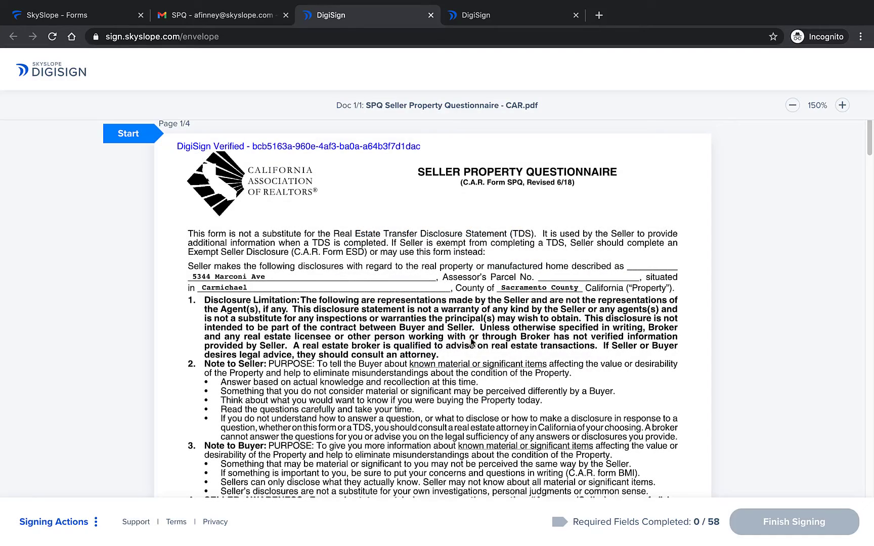
pyautogui.click(148, 137)
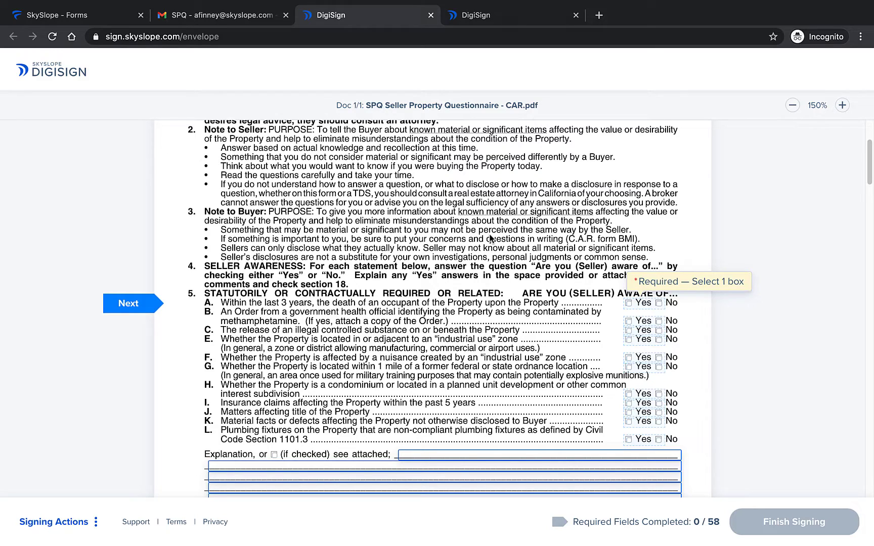
pyautogui.click(842, 105)
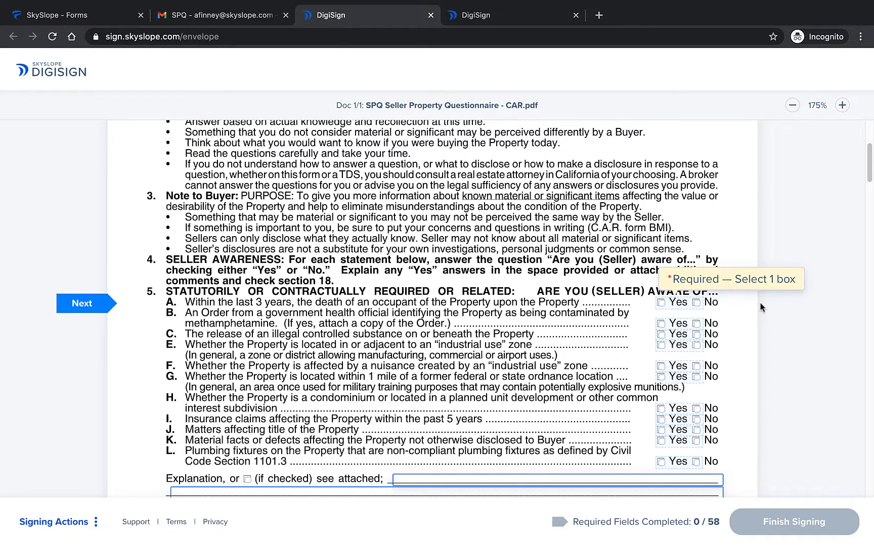
# Answer No to section 5 items A–G and I–L, and Yes to item H.
pyautogui.click(696, 302)
pyautogui.click(697, 323)
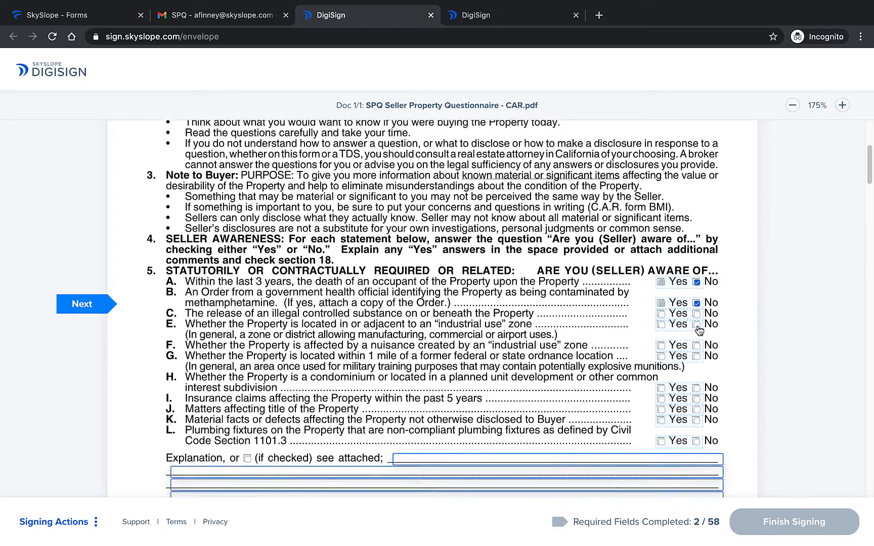
pyautogui.click(696, 314)
pyautogui.click(696, 314)
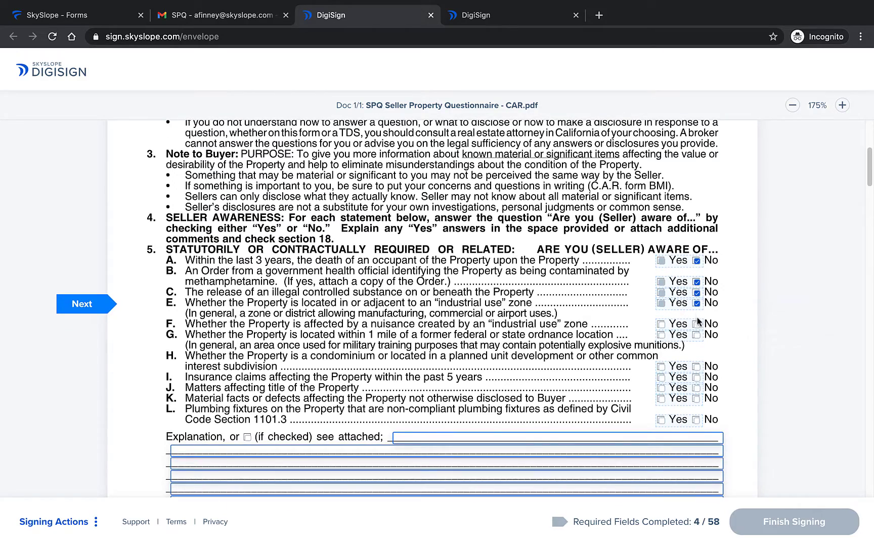
pyautogui.click(697, 324)
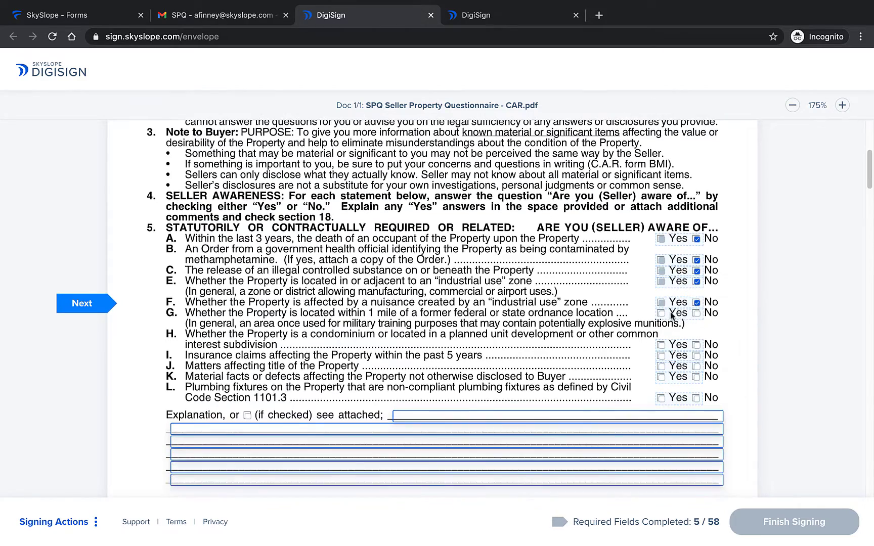
pyautogui.click(696, 314)
pyautogui.press('space')
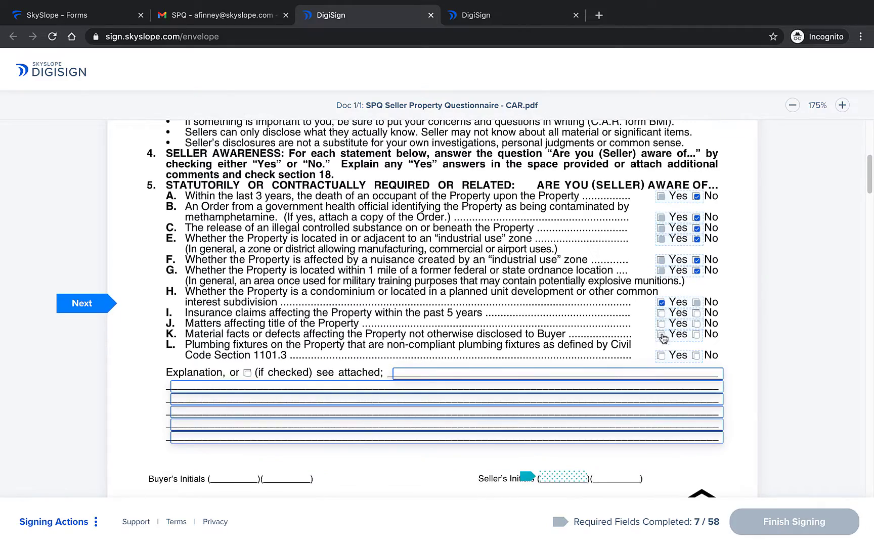
pyautogui.click(696, 315)
pyautogui.click(696, 316)
pyautogui.click(697, 315)
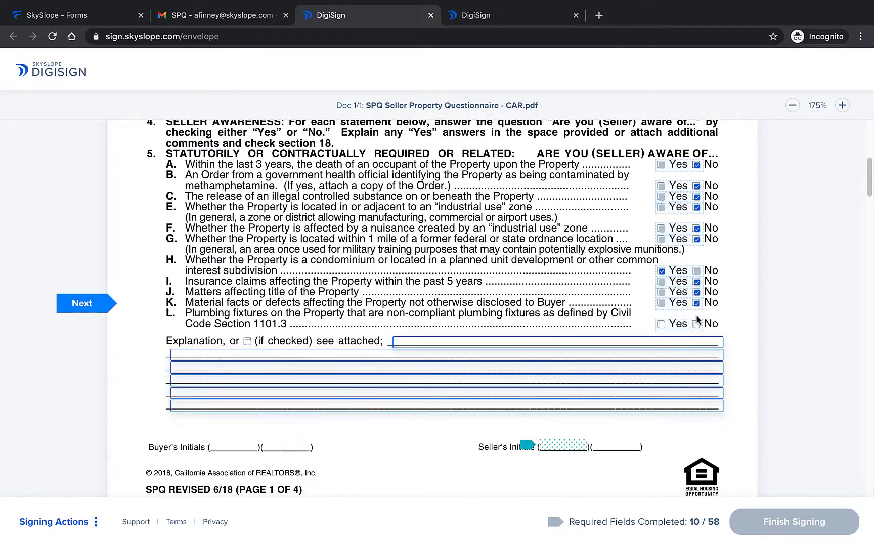
pyautogui.click(696, 324)
# Enter the explanation 'One insurance claim related to exposed plumbing' for section 5.
pyautogui.click(425, 304)
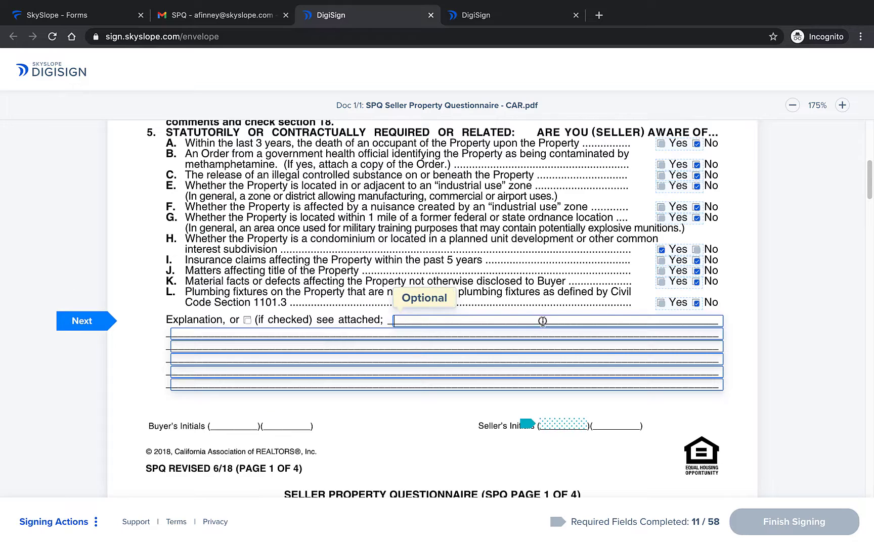
pyautogui.write('One insurance claim')
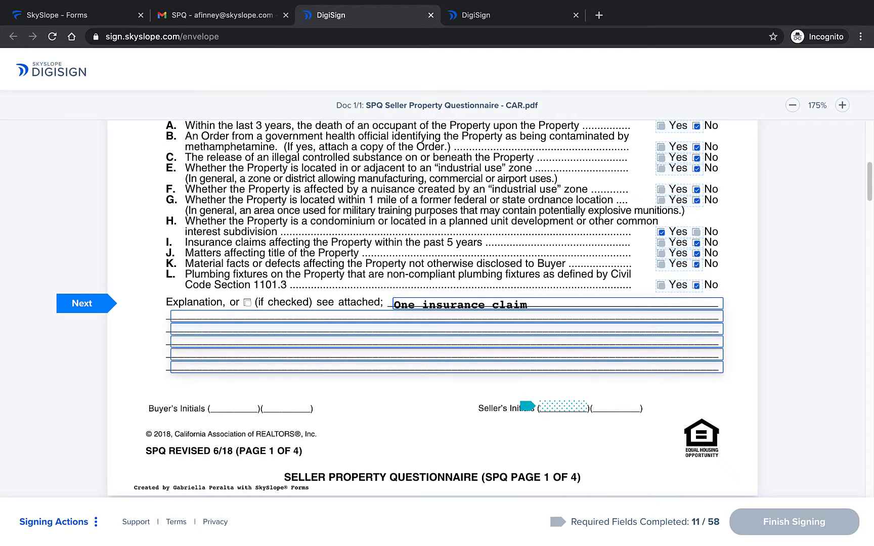
pyautogui.write(' related to exposed p')
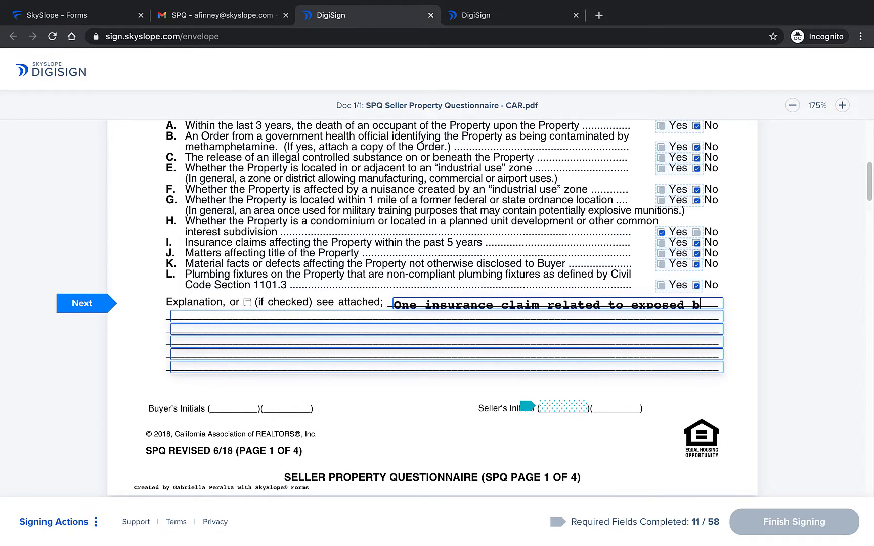
pyautogui.write('lumbing')
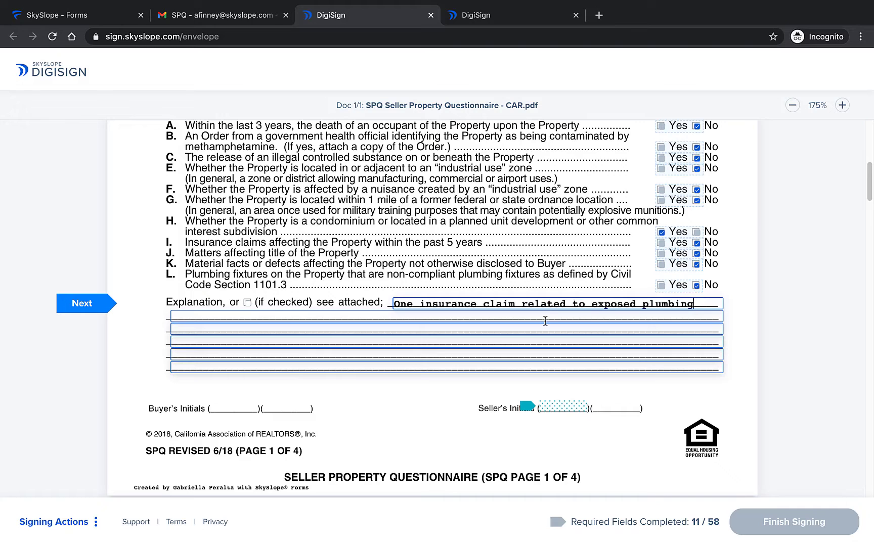
pyautogui.click(71, 310)
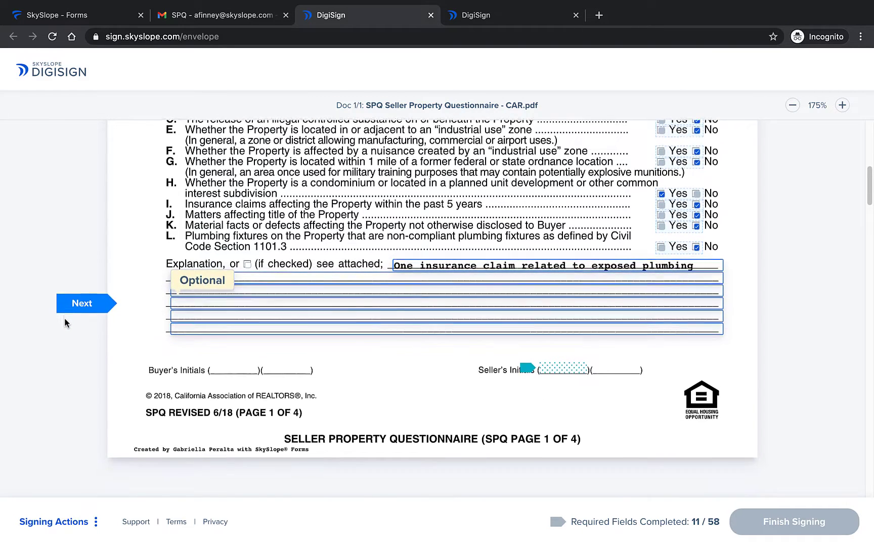
pyautogui.scroll(-2, 64, 318)
pyautogui.scroll(-1, 64, 324)
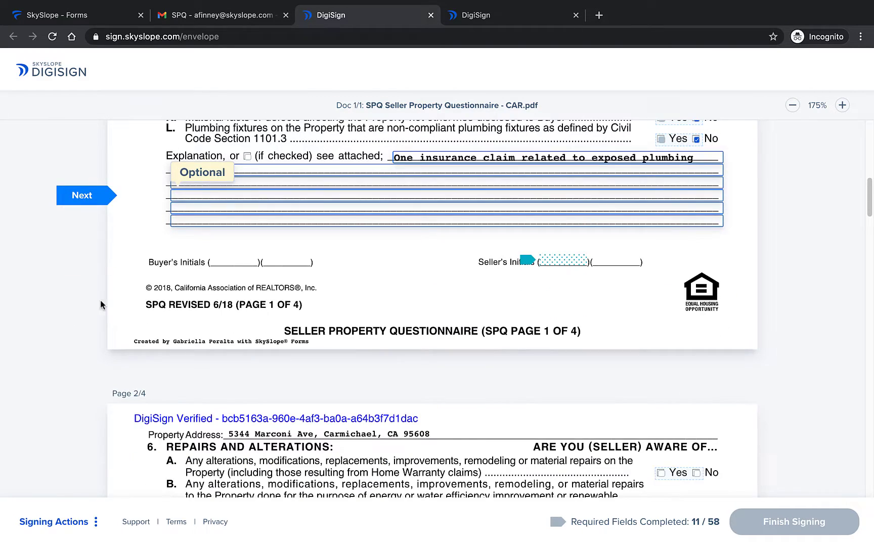
# Initial page 1 as the seller, adopting the first signature style.
pyautogui.click(564, 260)
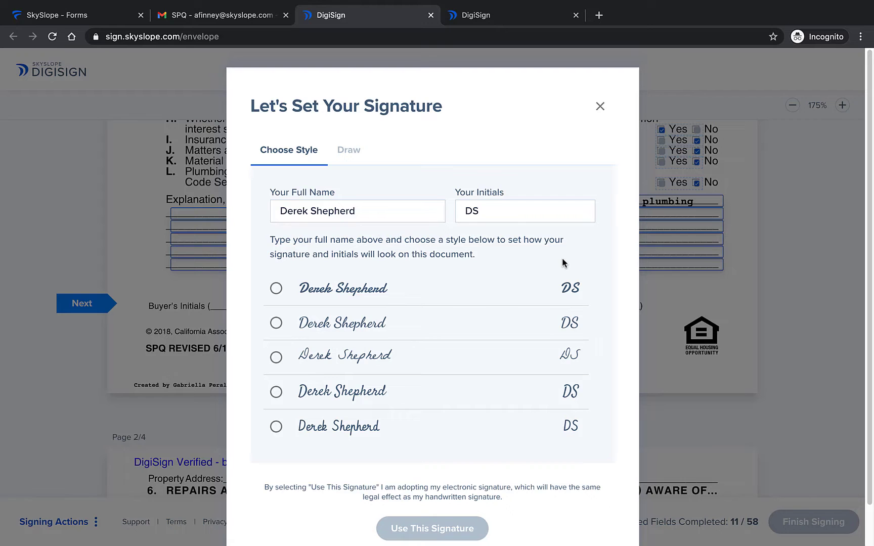
pyautogui.click(446, 288)
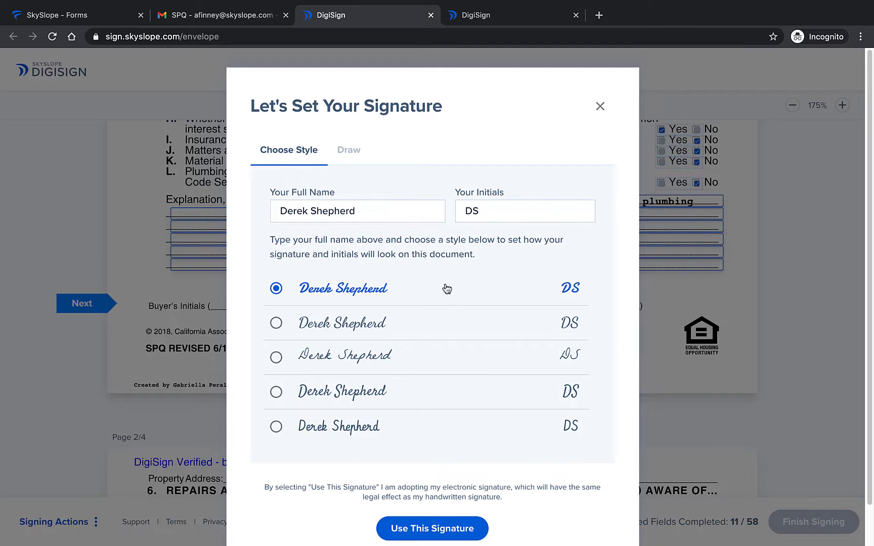
pyautogui.click(479, 528)
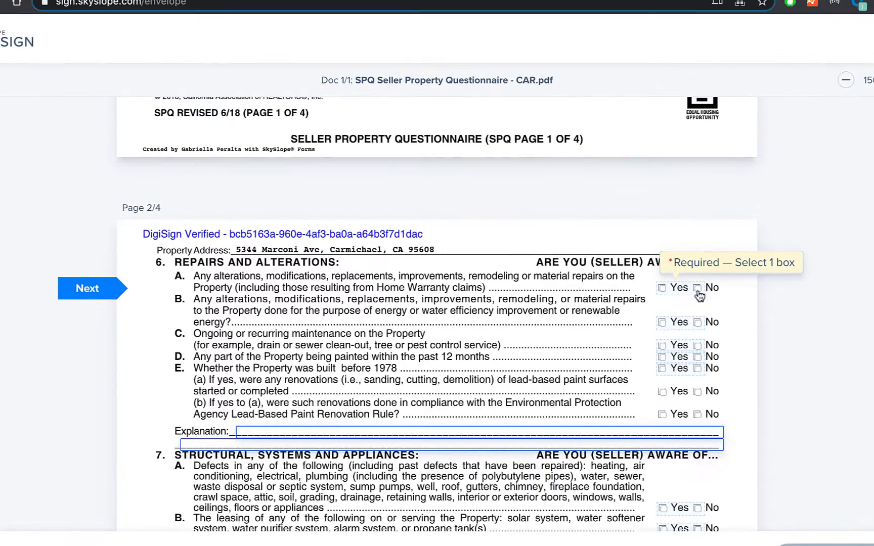
# Answer No to questions 6A–6E and 7A–7C.
pyautogui.click(697, 289)
pyautogui.click(698, 343)
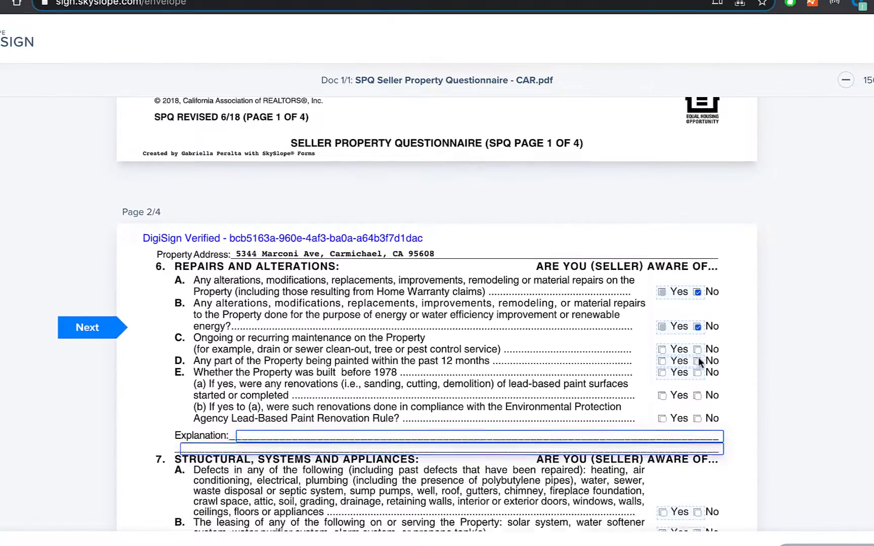
pyautogui.click(699, 343)
pyautogui.click(698, 336)
pyautogui.click(698, 329)
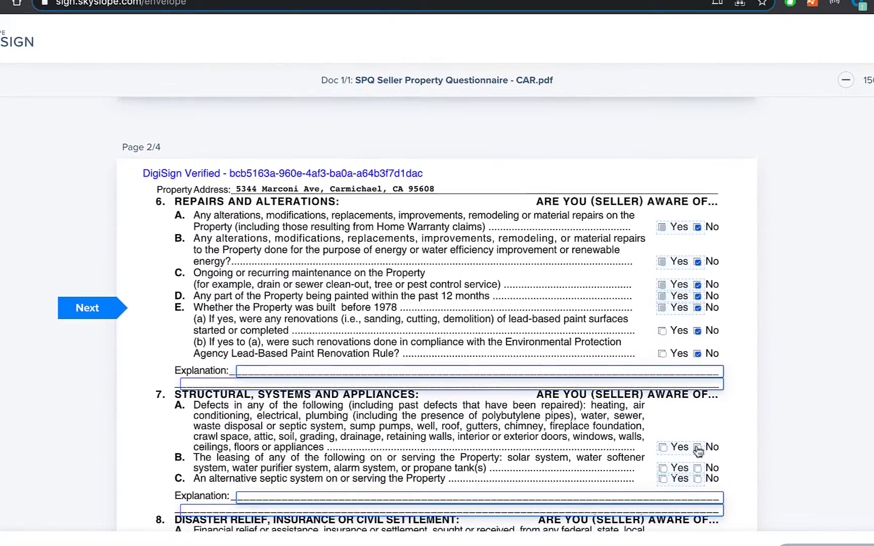
pyautogui.click(699, 449)
pyautogui.click(698, 334)
pyautogui.click(699, 326)
# Answer No to questions 8A, 9A–9C, 10A, 17B and 17C.
pyautogui.click(698, 354)
pyautogui.click(698, 334)
pyautogui.click(698, 344)
pyautogui.click(698, 354)
pyautogui.click(698, 327)
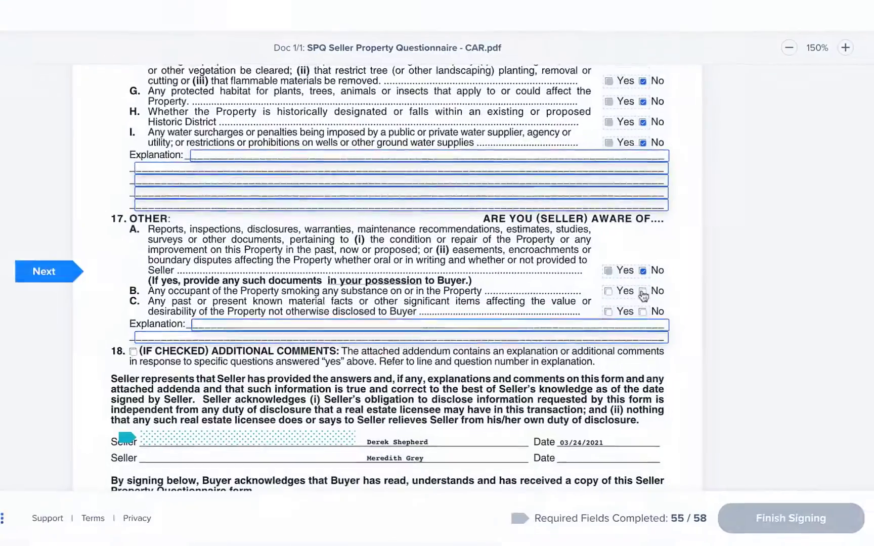
pyautogui.click(636, 289)
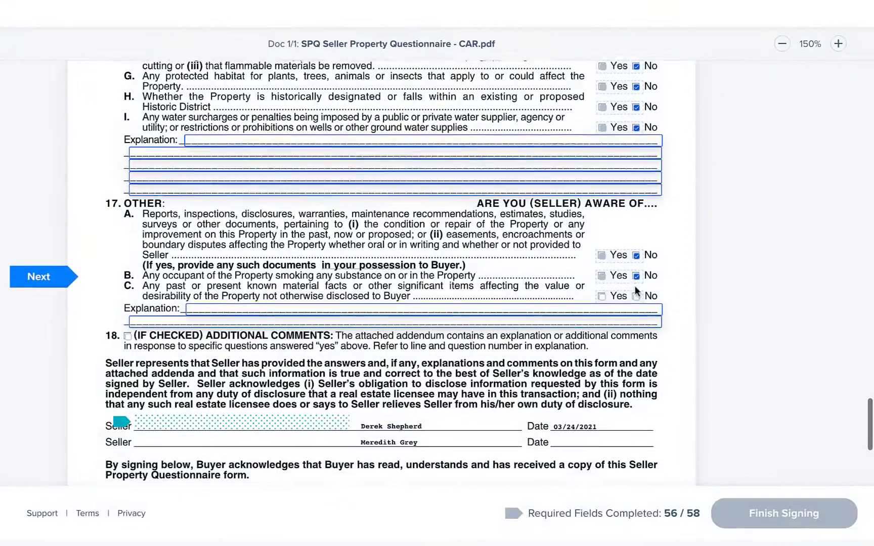
pyautogui.click(636, 295)
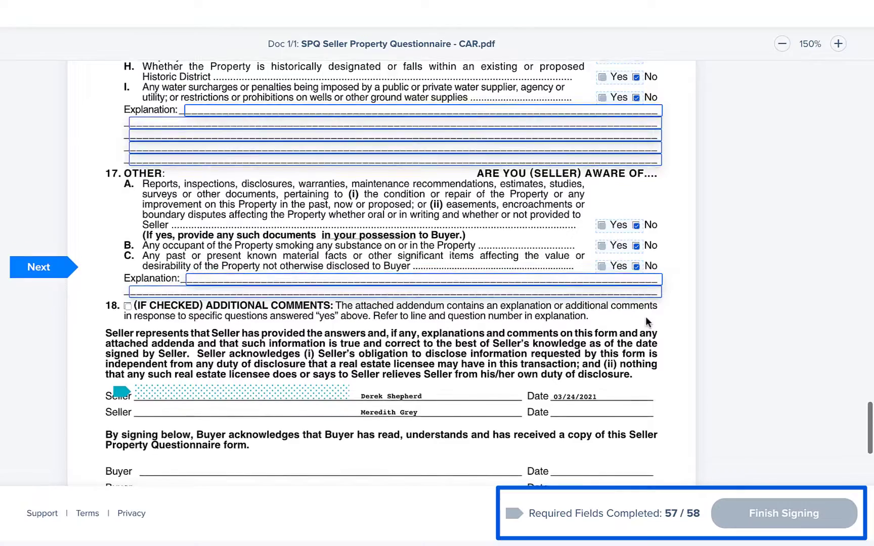
# Sign the seller signature line and finish signing the questionnaire.
pyautogui.scroll(-3, 645, 322)
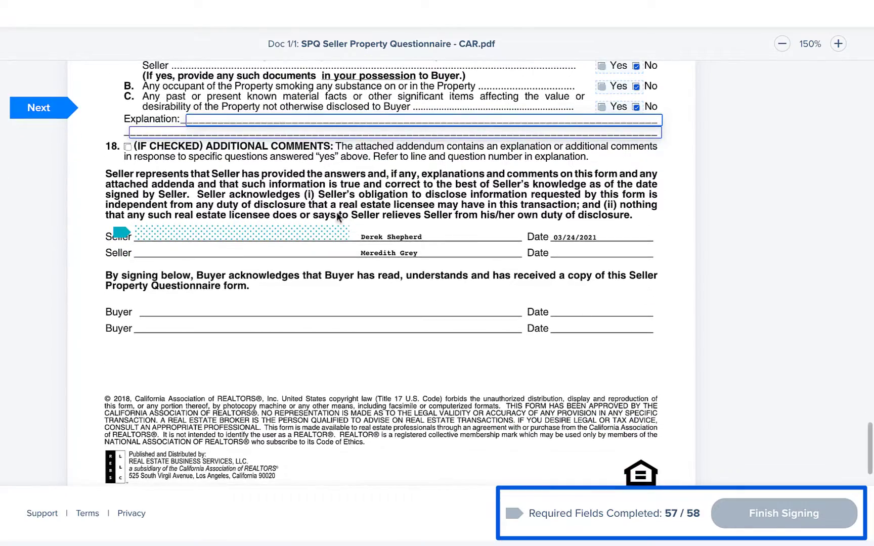
pyautogui.click(317, 236)
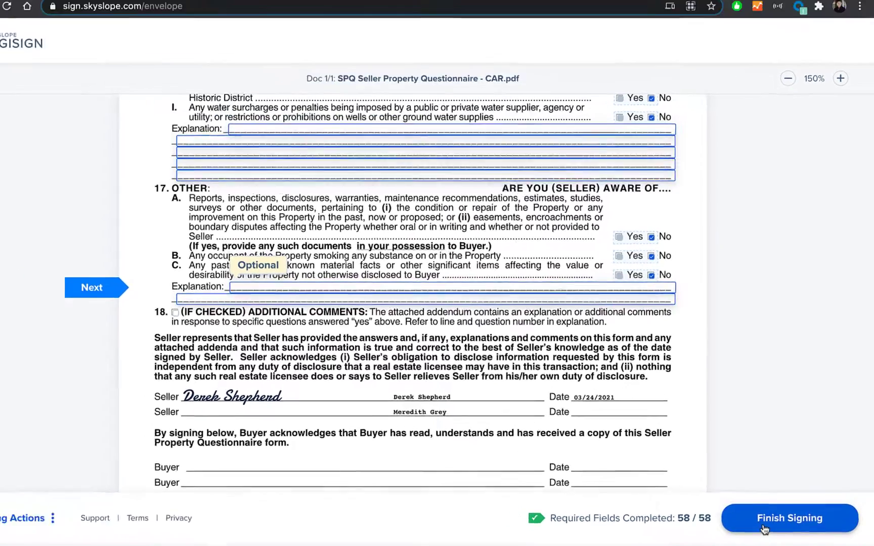
pyautogui.click(755, 518)
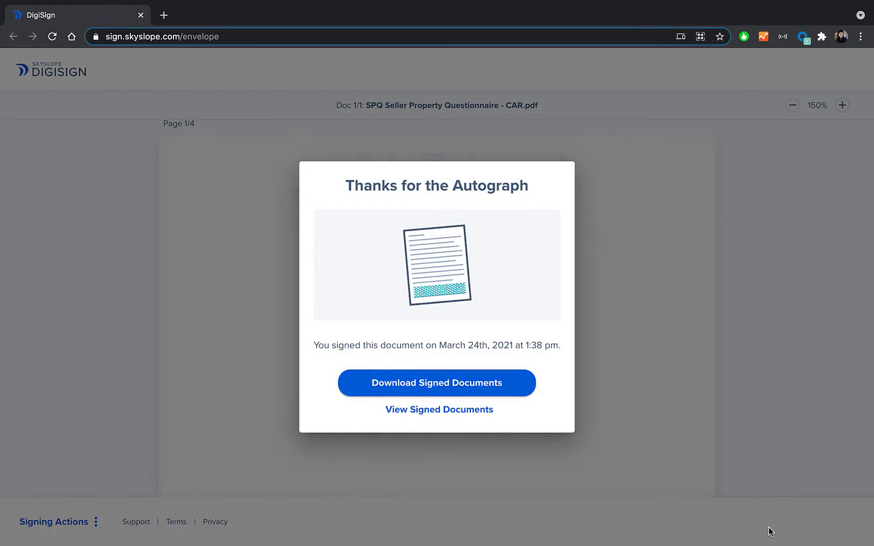